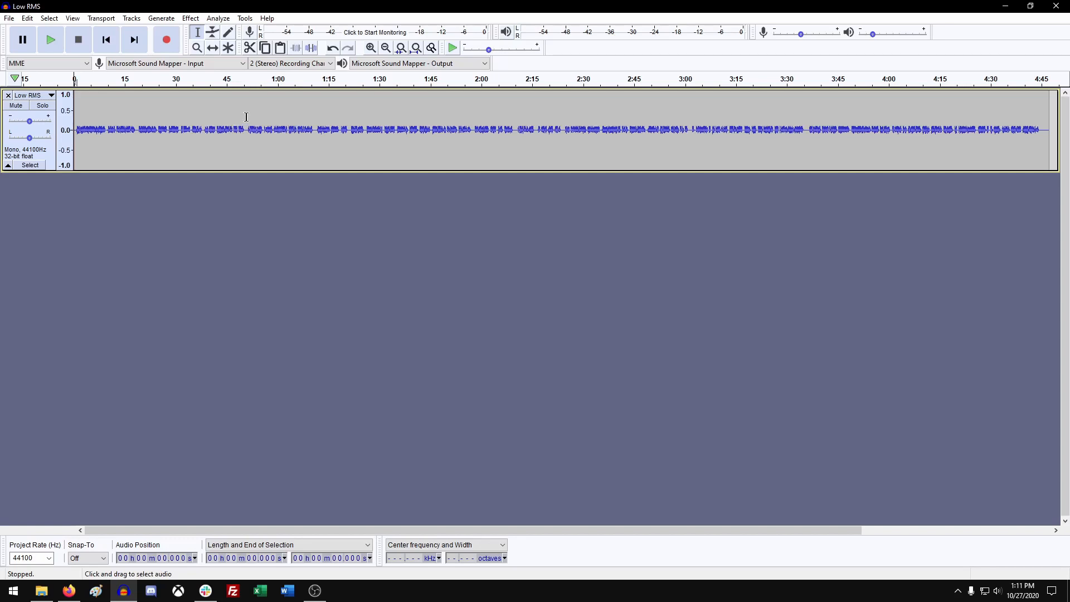
# Switch the track to Waveform (dB) view and select the whole track.
pyautogui.click(52, 95)
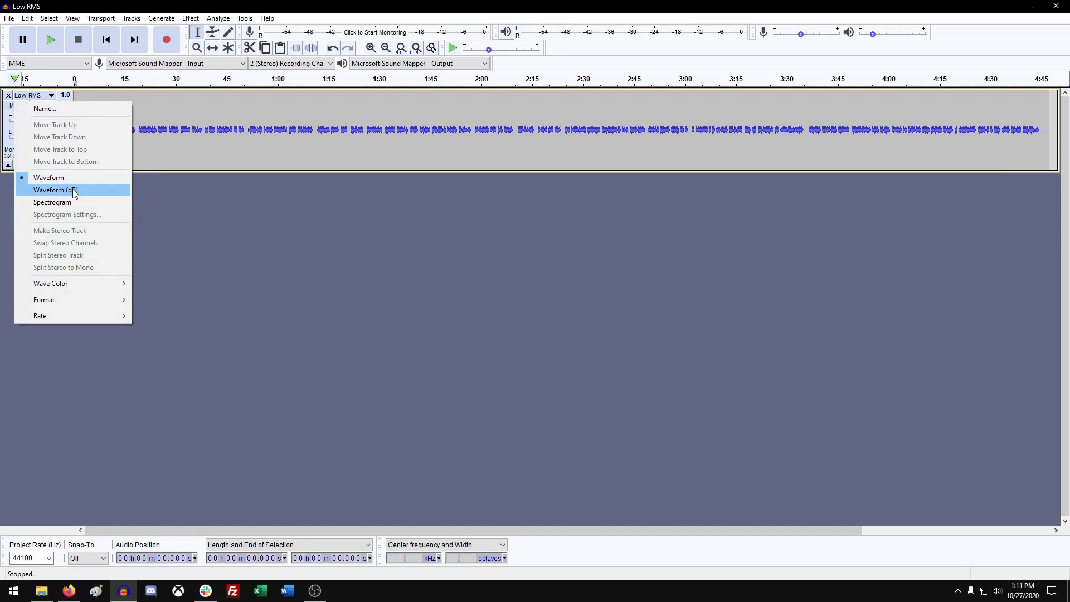
pyautogui.click(73, 191)
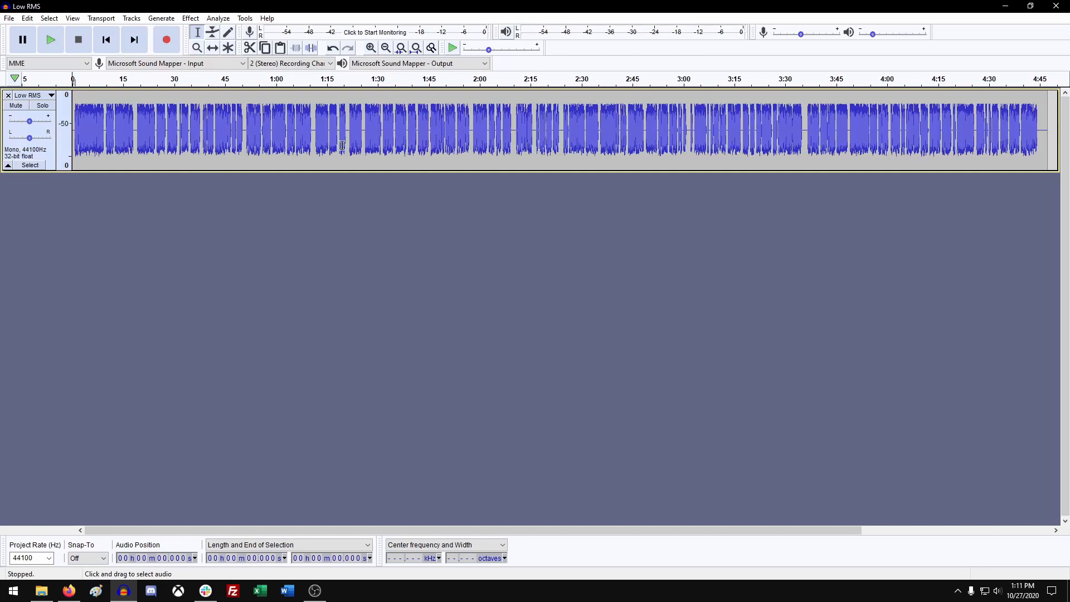
pyautogui.click(50, 159)
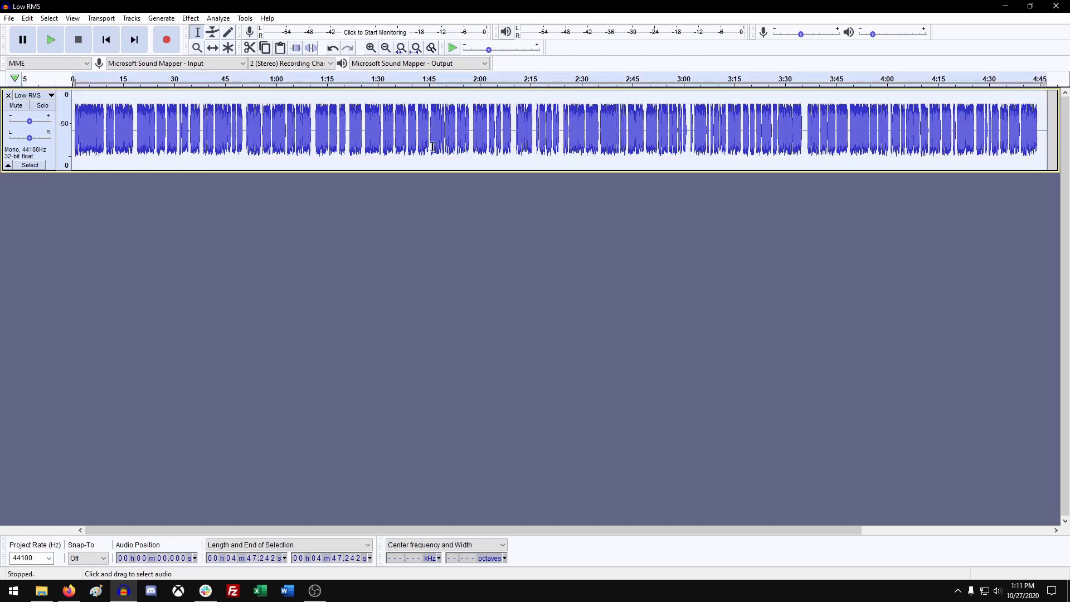
# Measure the foreground RMS volume of the whole track with the Contrast analyzer.
pyautogui.click(217, 17)
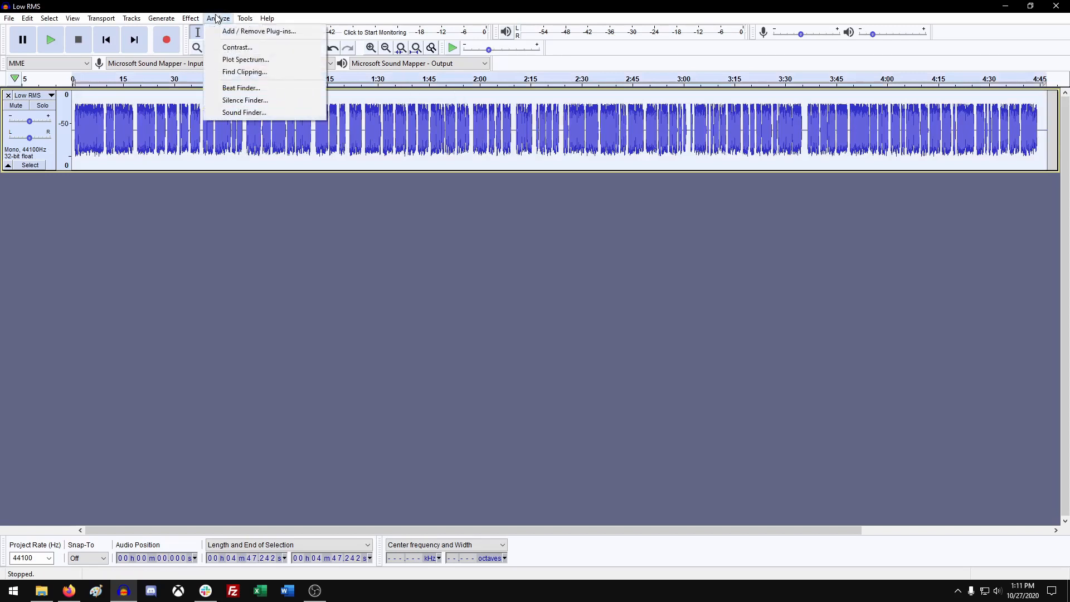
pyautogui.click(241, 47)
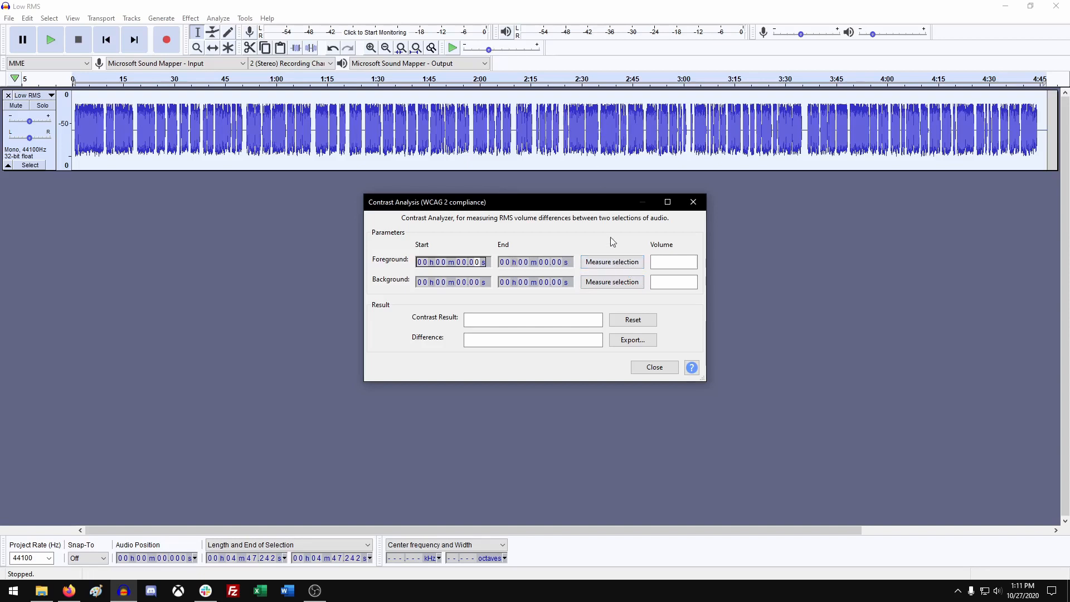
pyautogui.click(623, 264)
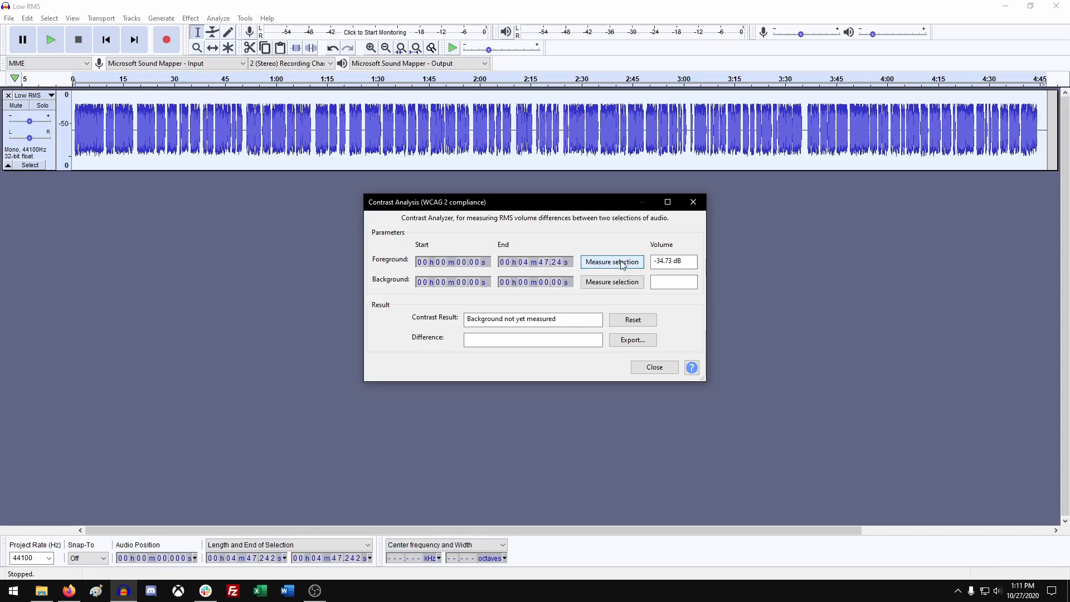
pyautogui.moveTo(652, 260); pyautogui.dragTo(687, 261)
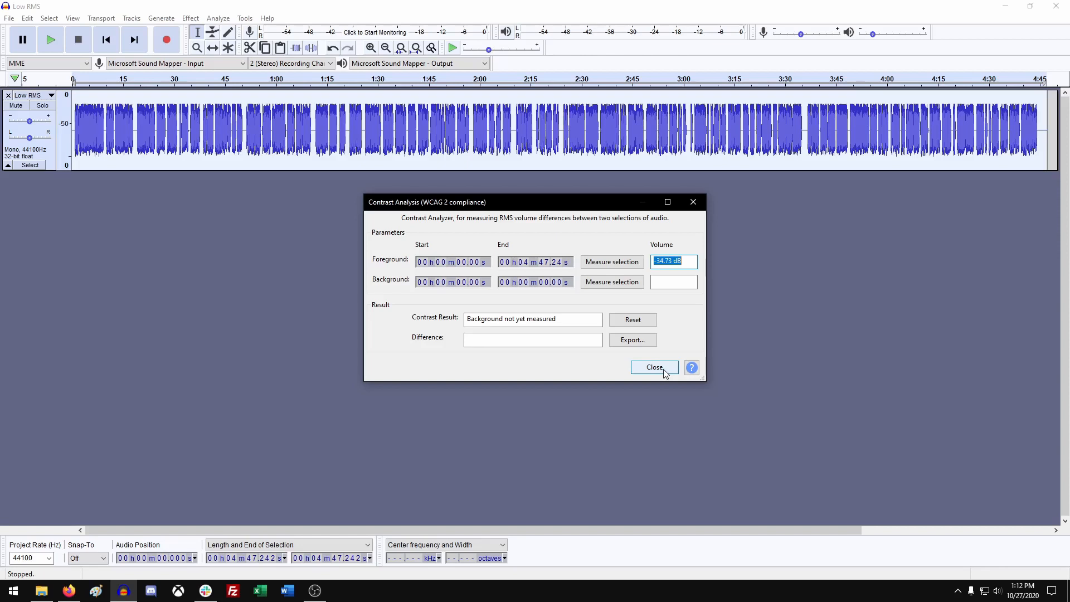
pyautogui.click(655, 368)
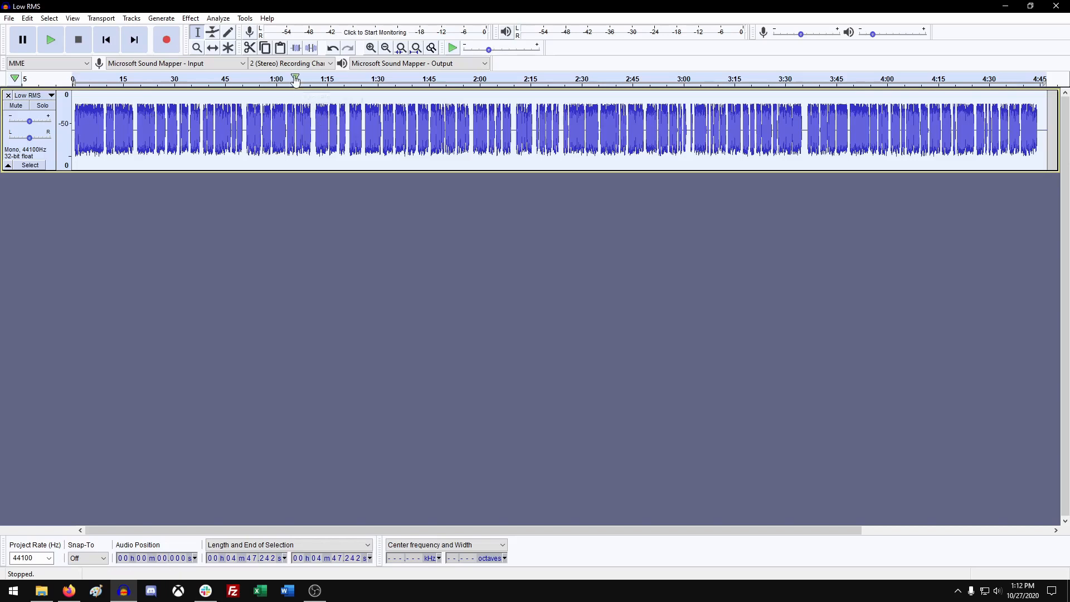
# Amplify the track to a new peak amplitude of -6 dB.
pyautogui.click(190, 18)
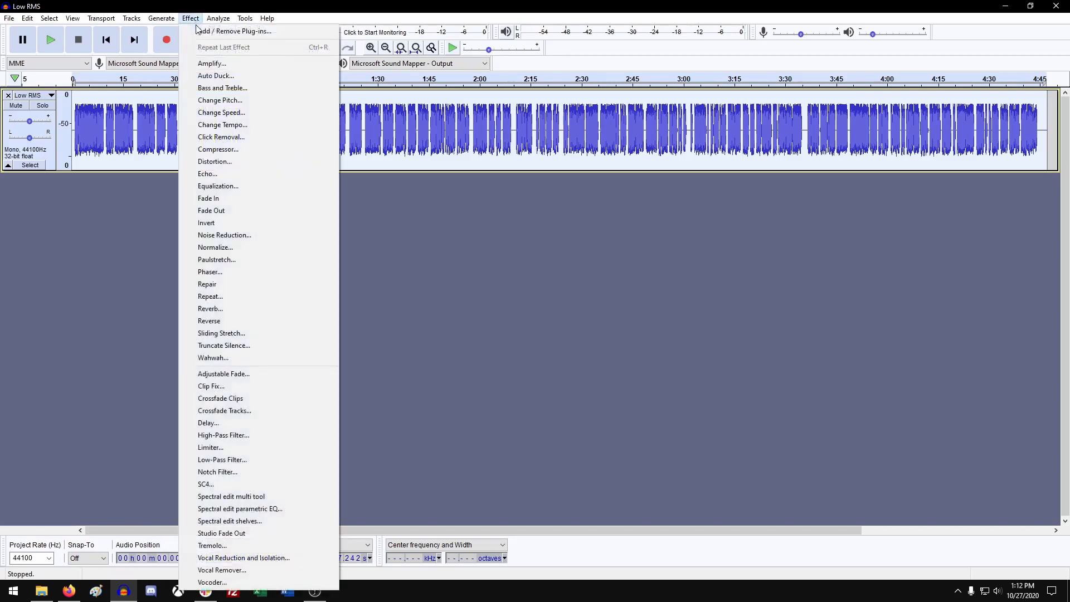
pyautogui.click(219, 65)
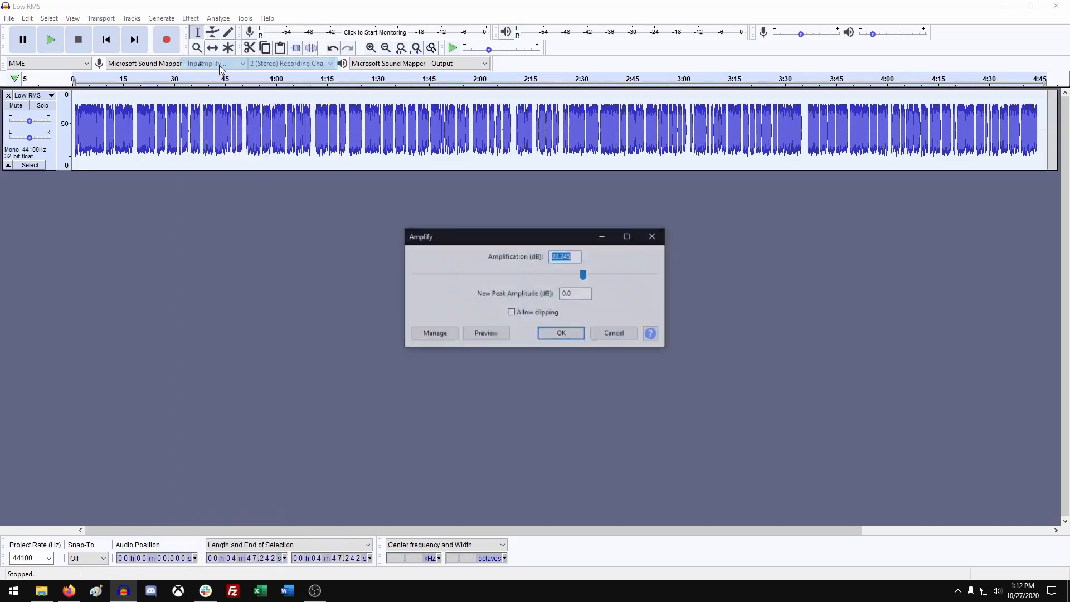
pyautogui.moveTo(585, 295); pyautogui.dragTo(556, 296)
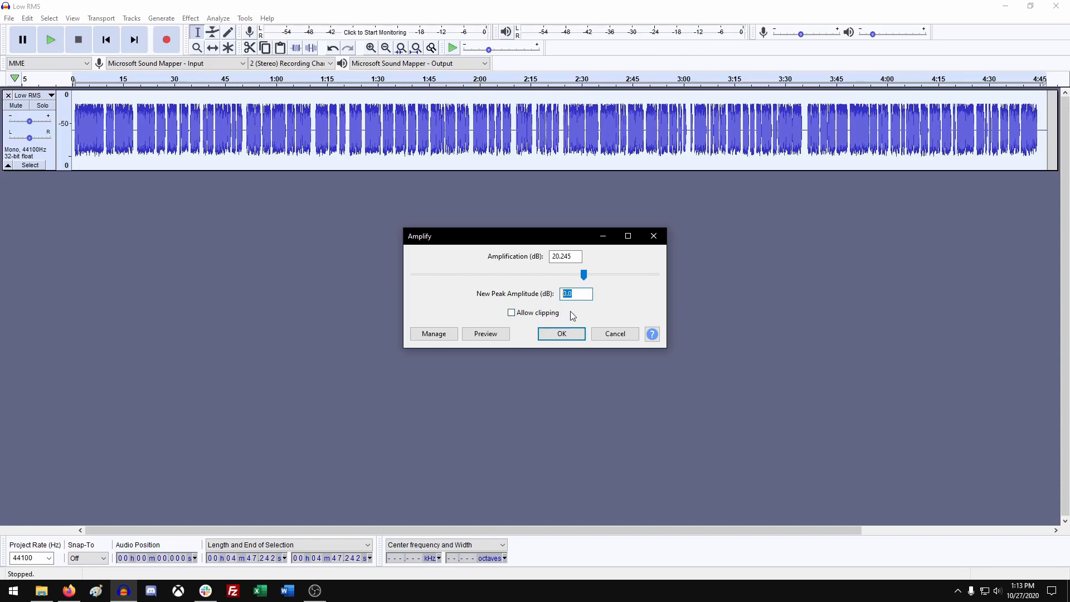
pyautogui.write('-6')
pyautogui.click(566, 336)
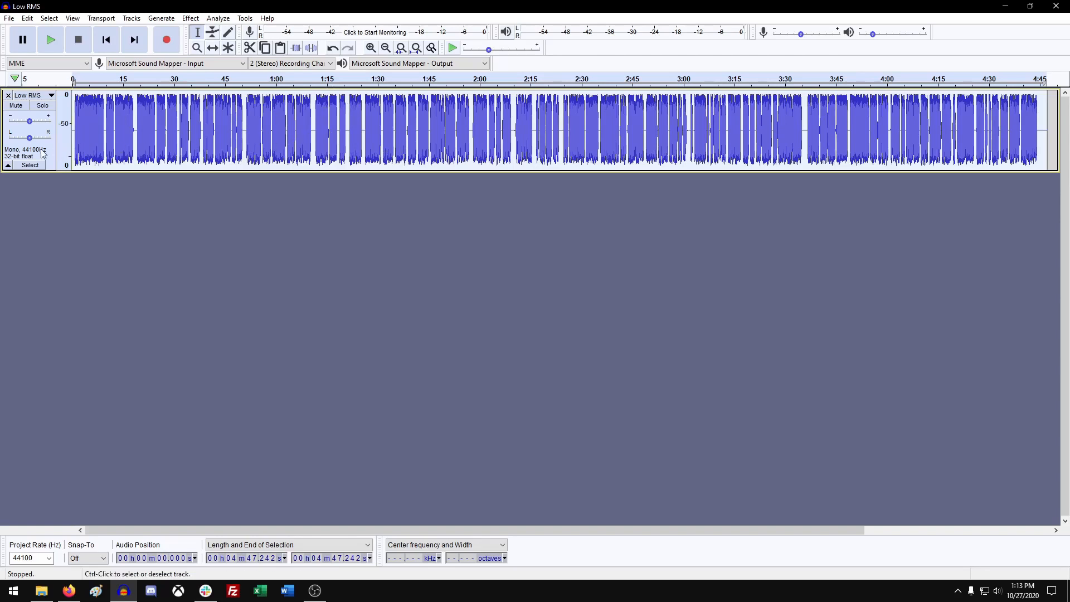
# Measure the amplified track's foreground RMS volume again with the Contrast analyzer.
pyautogui.click(218, 18)
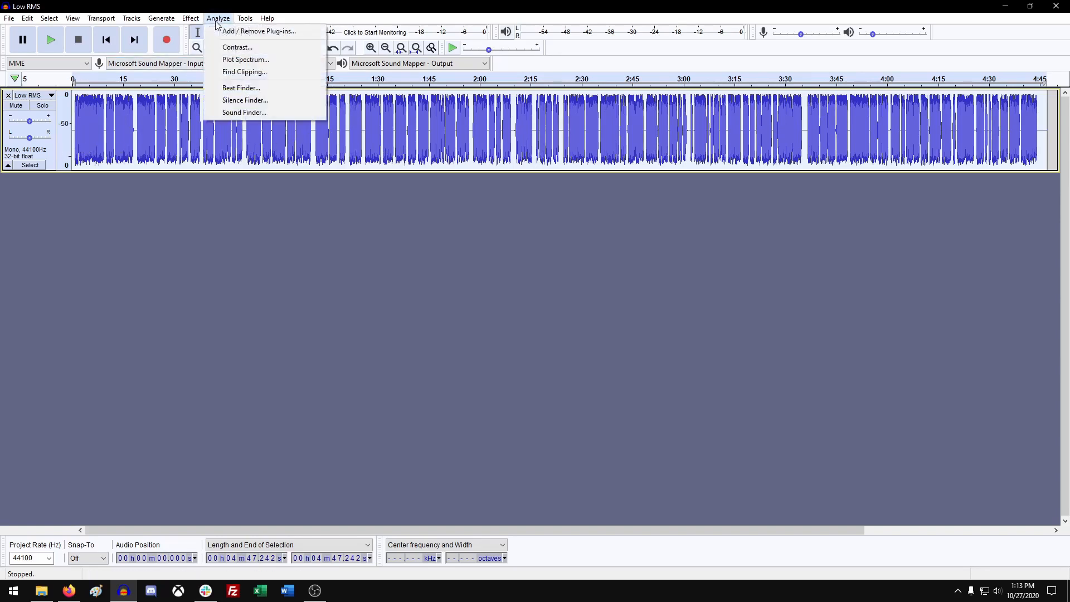
pyautogui.click(238, 48)
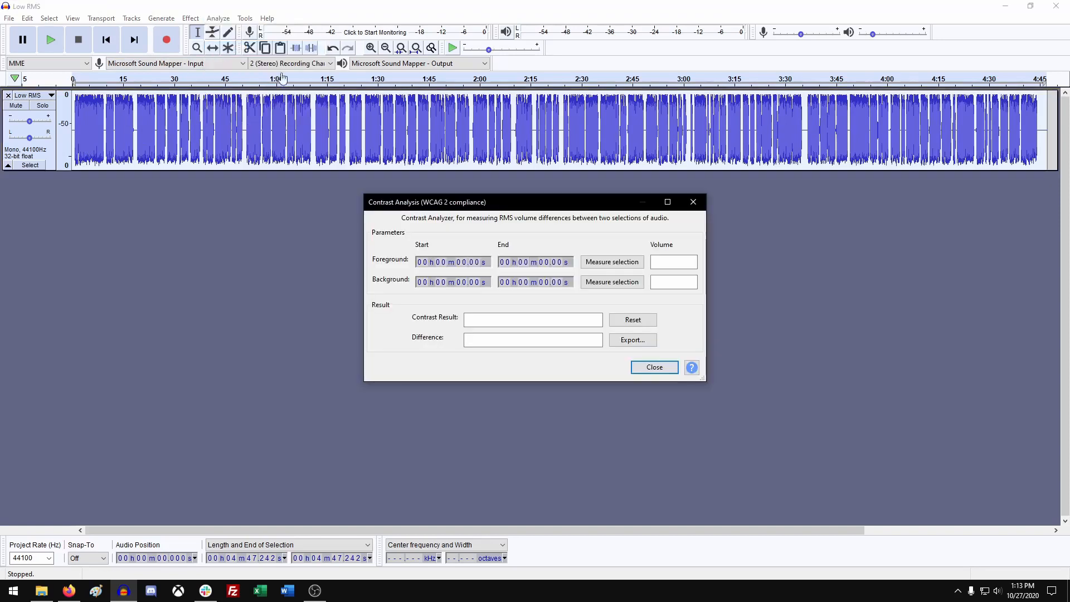
pyautogui.click(628, 264)
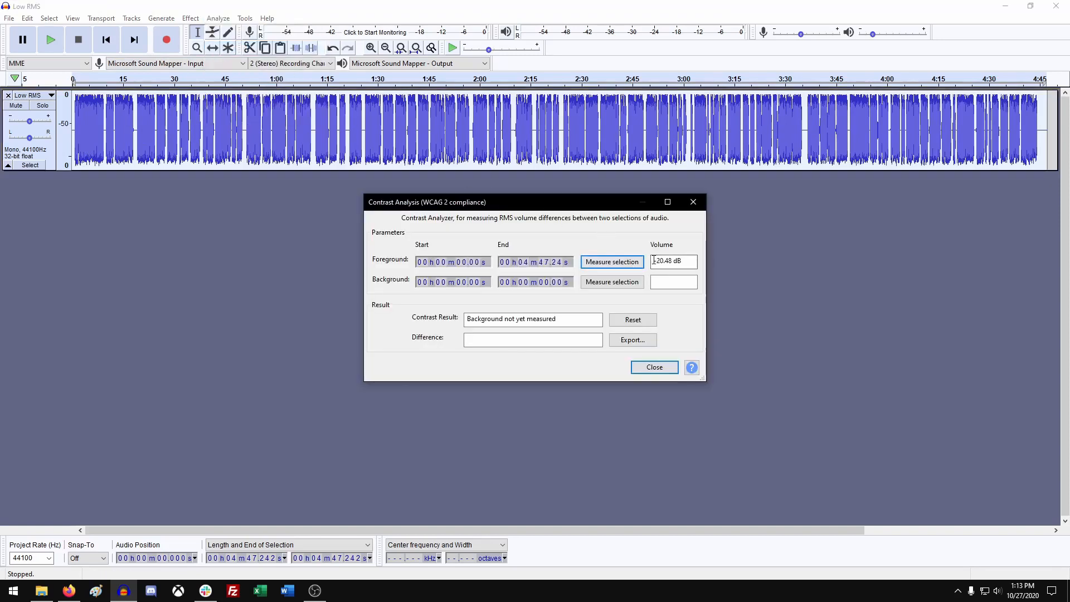
pyautogui.moveTo(653, 261); pyautogui.dragTo(693, 261)
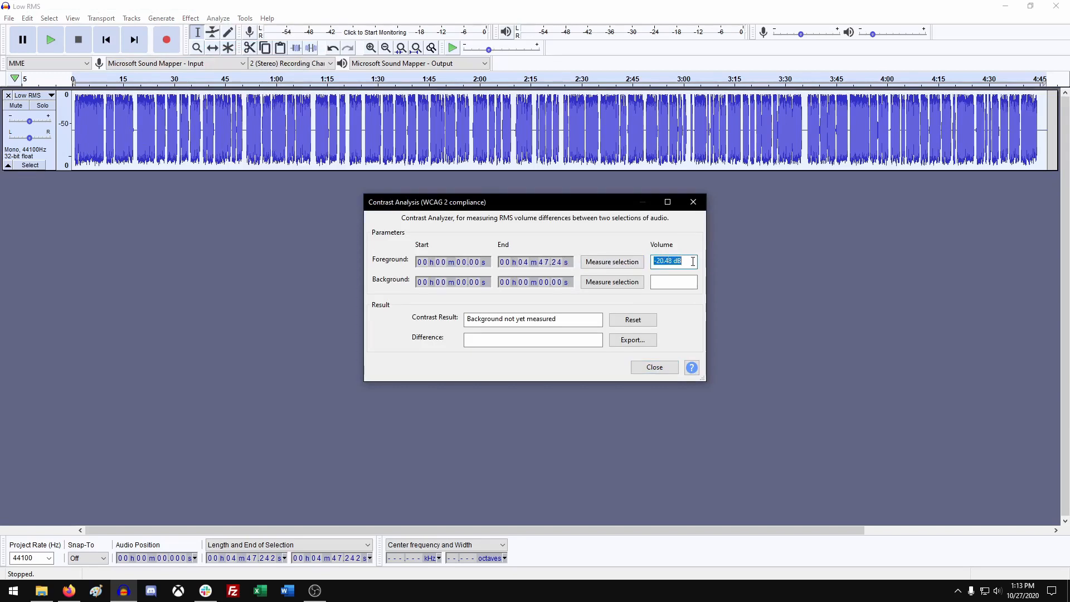
pyautogui.click(655, 367)
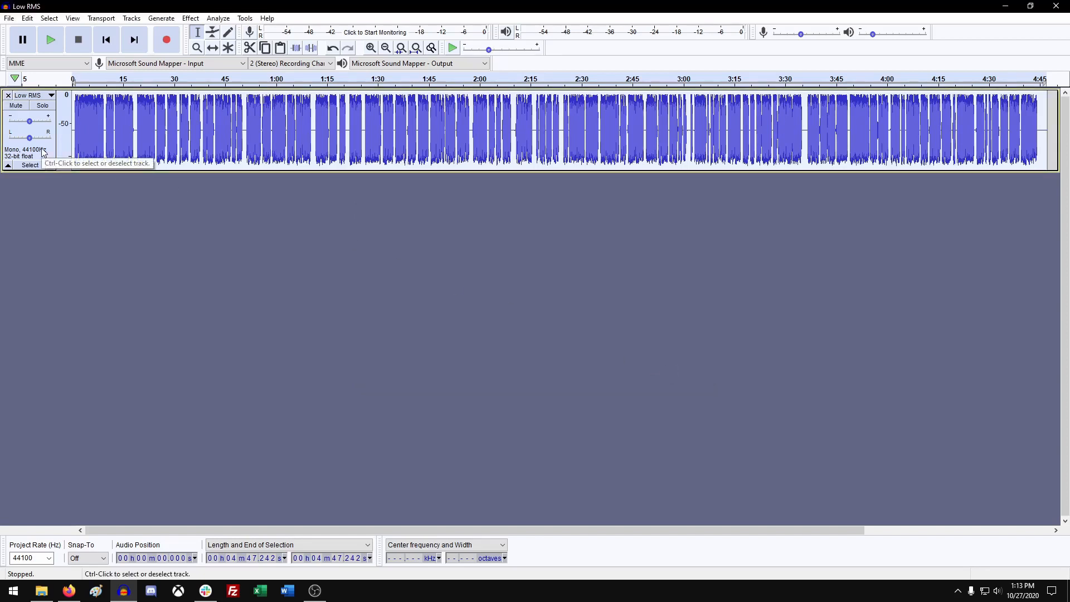
# Start an MP3 export and create a new folder named Fixed Tracks in the Videos folder.
pyautogui.click(9, 20)
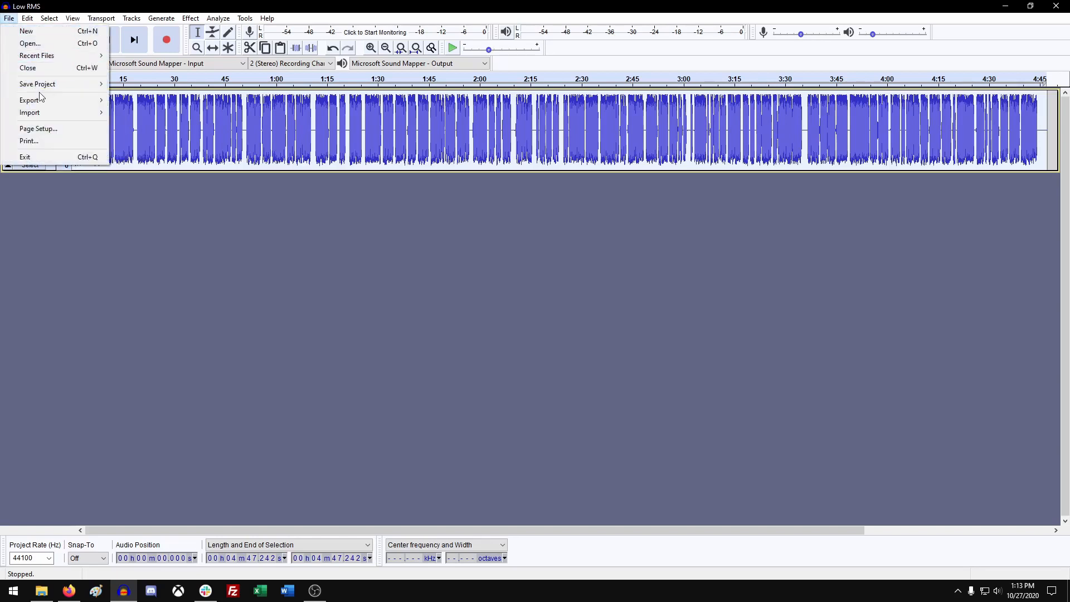
pyautogui.moveTo(47, 102)
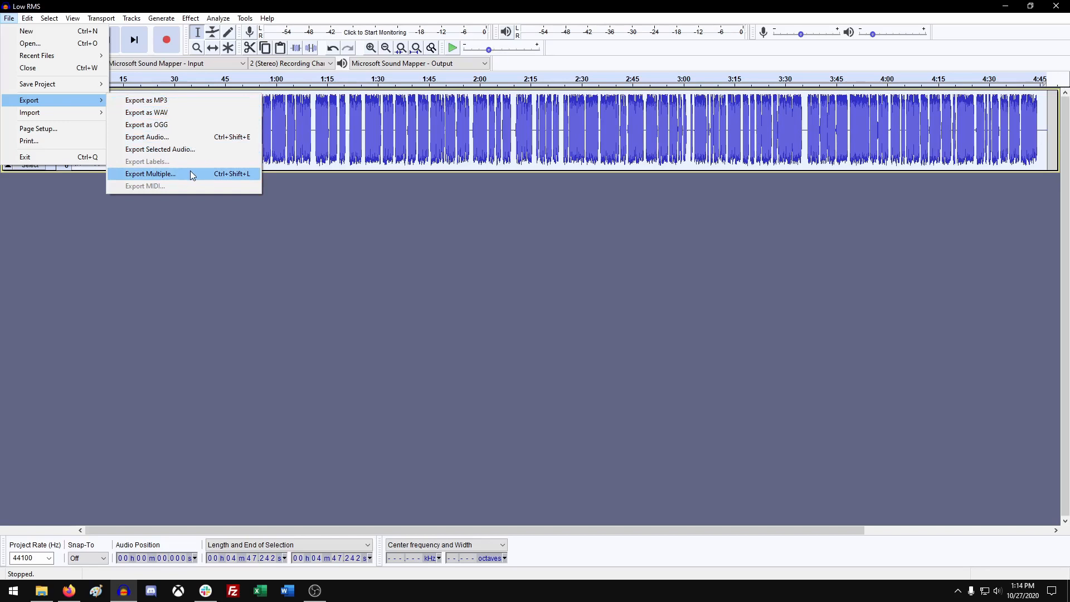
pyautogui.click(176, 99)
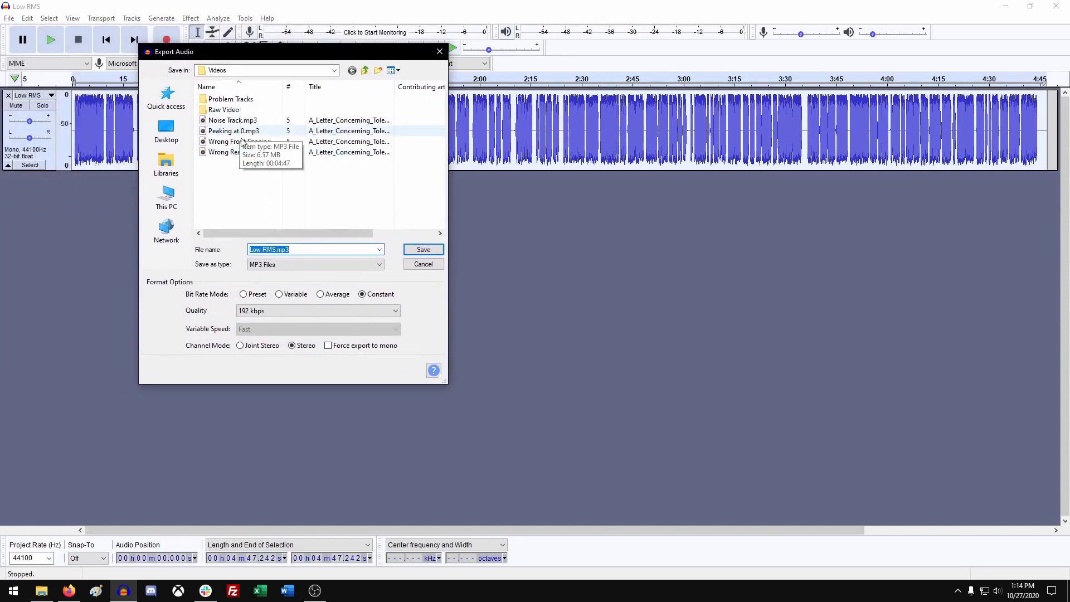
pyautogui.rightClick(249, 192)
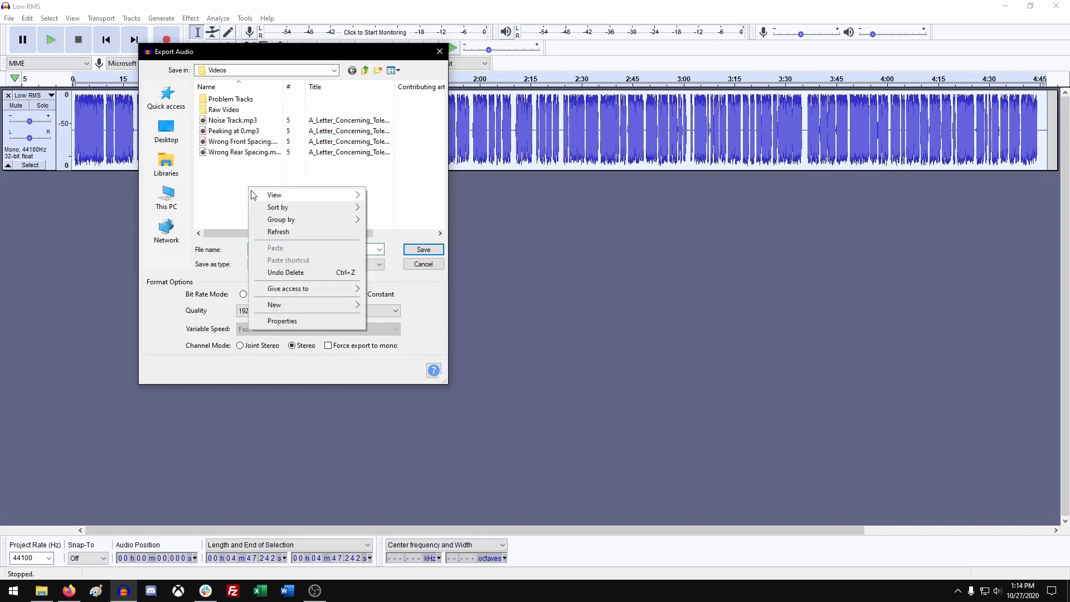
pyautogui.moveTo(302, 304)
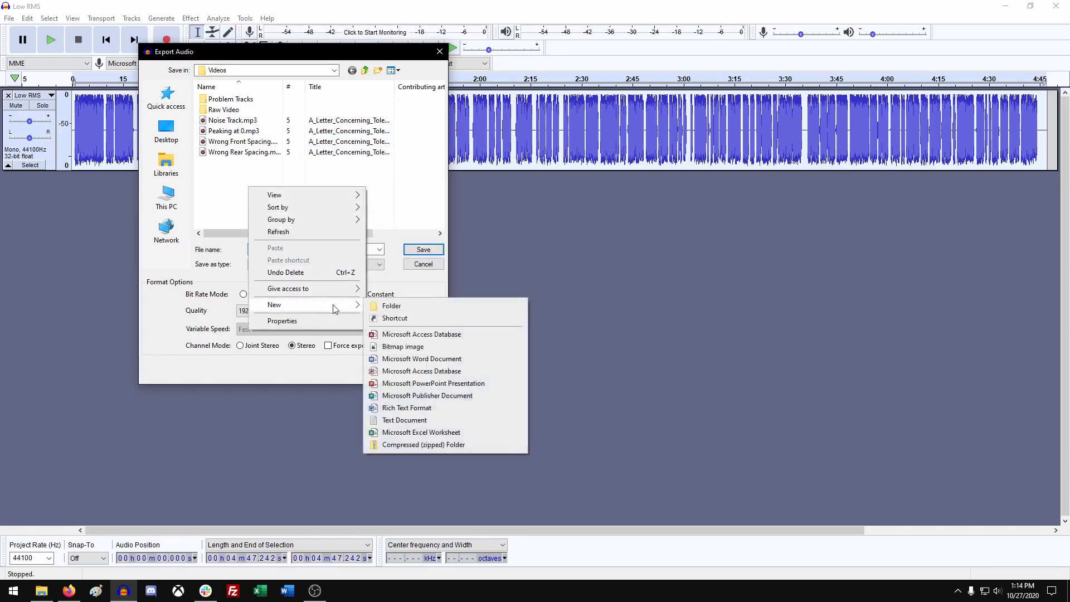
pyautogui.click(390, 306)
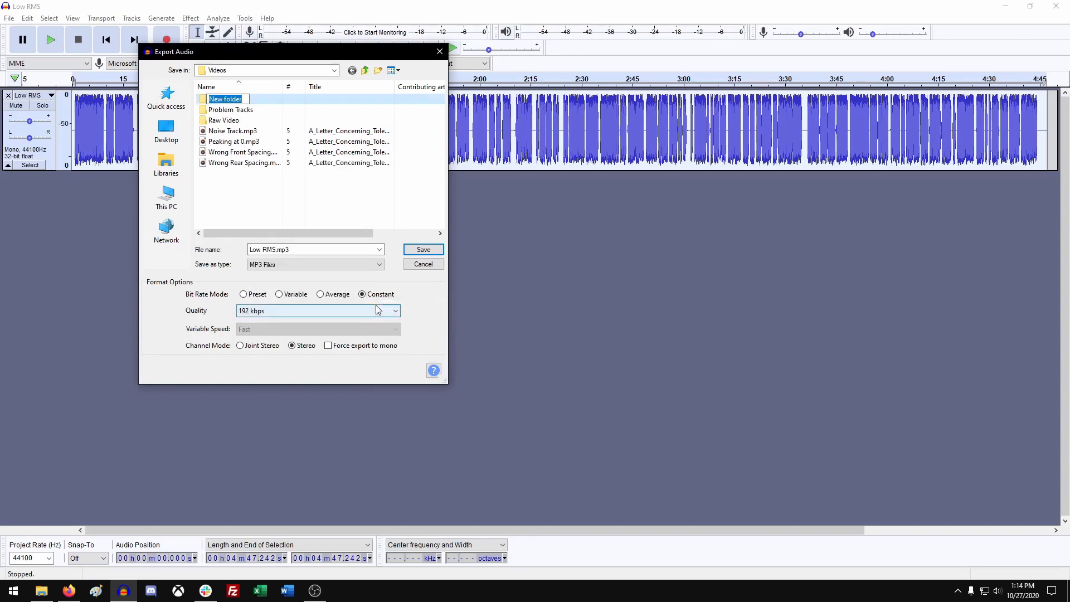
pyautogui.write('Fixed T')
pyautogui.write('racks')
pyautogui.press('Return')
# Open the Fixed Tracks folder and save the export as Low RMS- fixed.mp3.
pyautogui.doubleClick(236, 102)
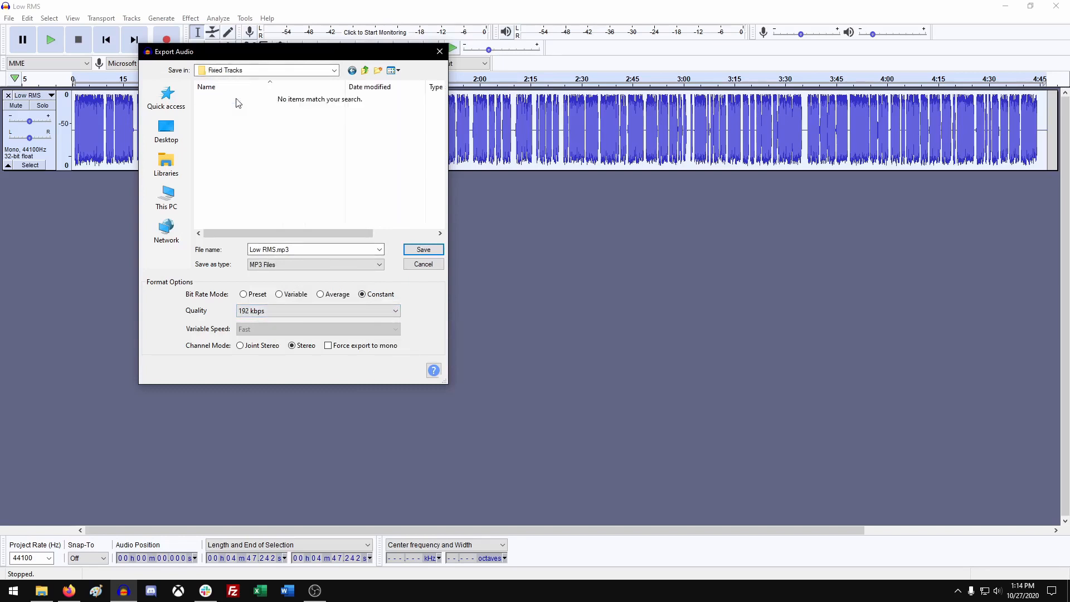
pyautogui.tripleClick(260, 250)
pyautogui.click(272, 248)
pyautogui.write('-fixed')
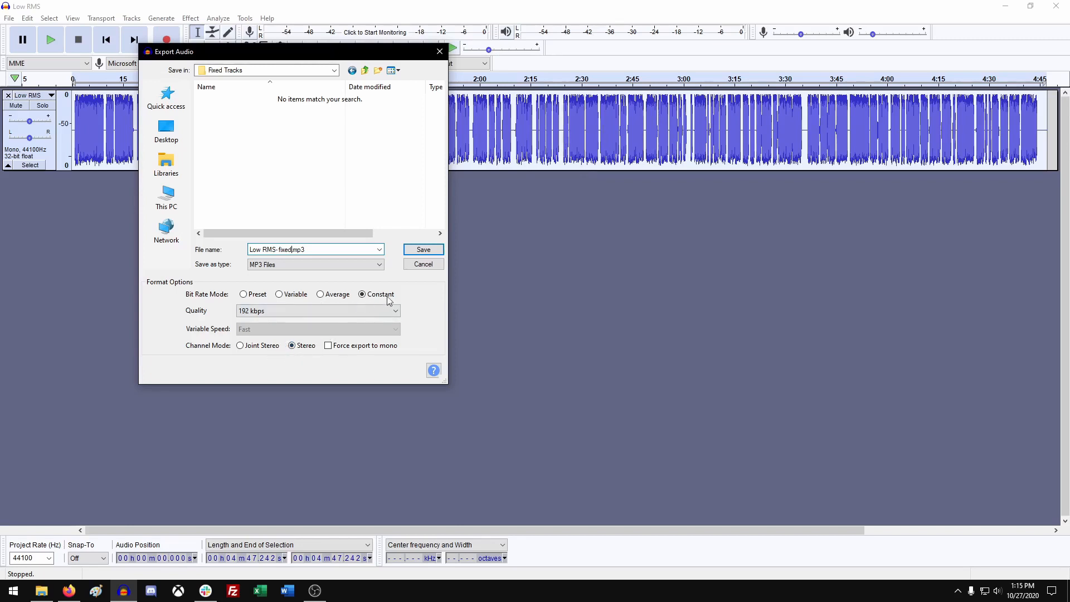
pyautogui.click(436, 254)
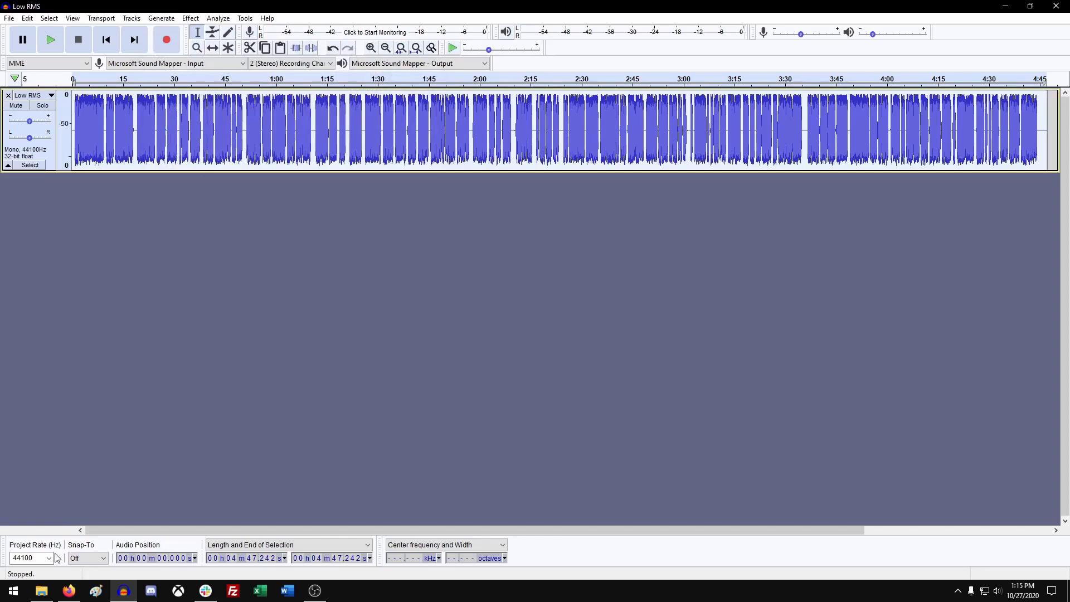
# Browse the Videos, Problem Tracks and Fixed Tracks folders in File Explorer to check the exported file.
pyautogui.click(42, 590)
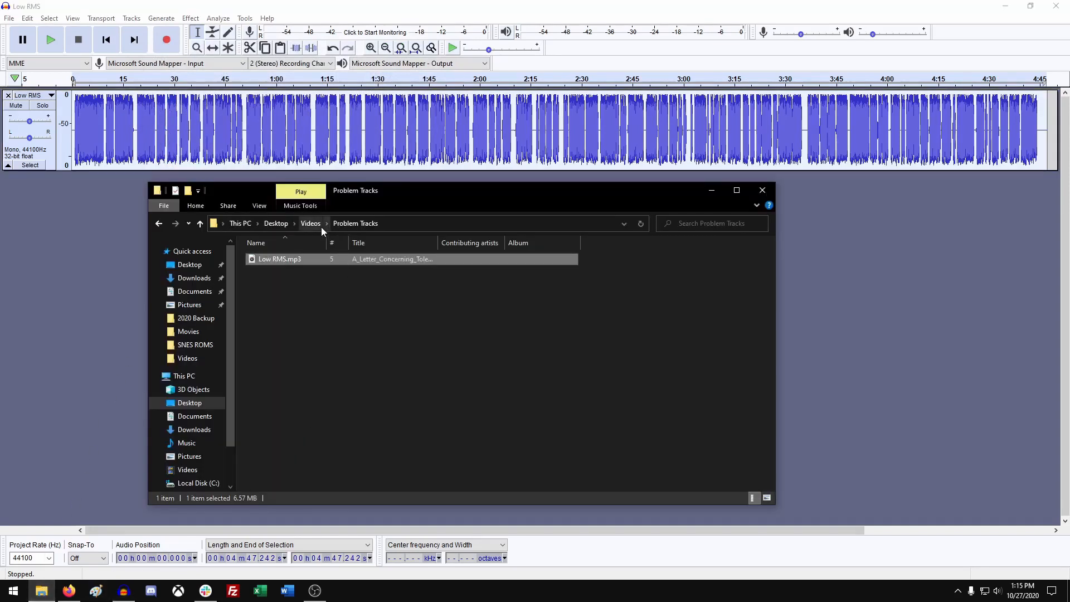
pyautogui.click(319, 225)
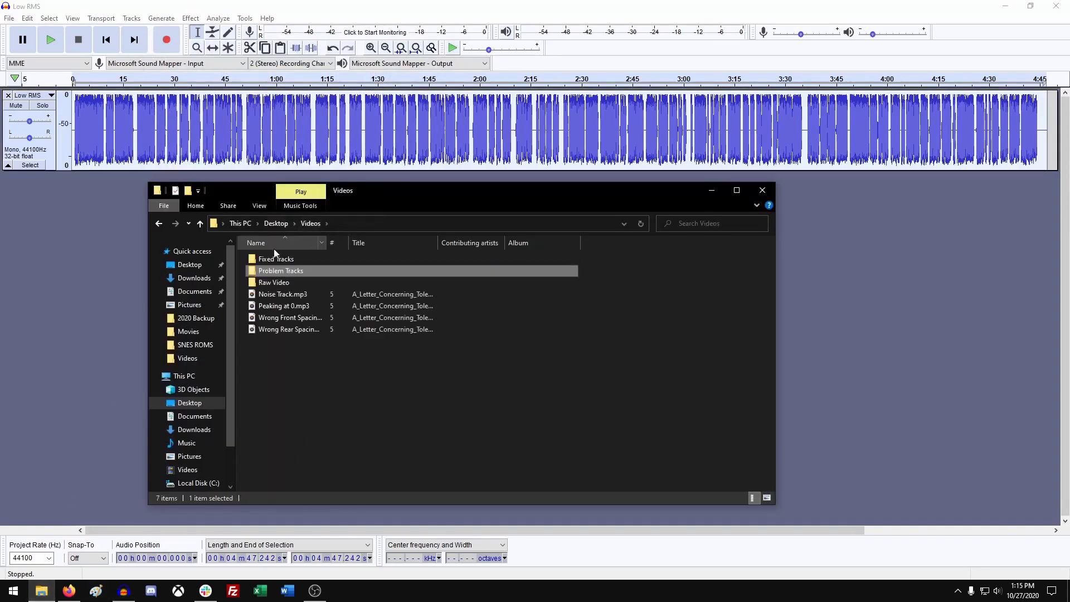
pyautogui.doubleClick(272, 269)
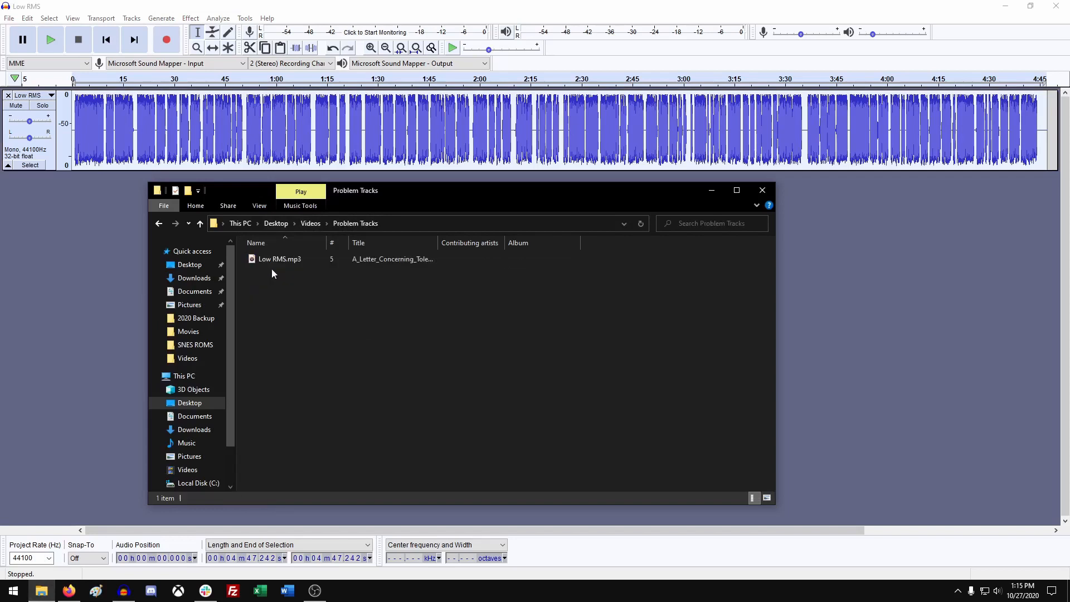
pyautogui.click(201, 224)
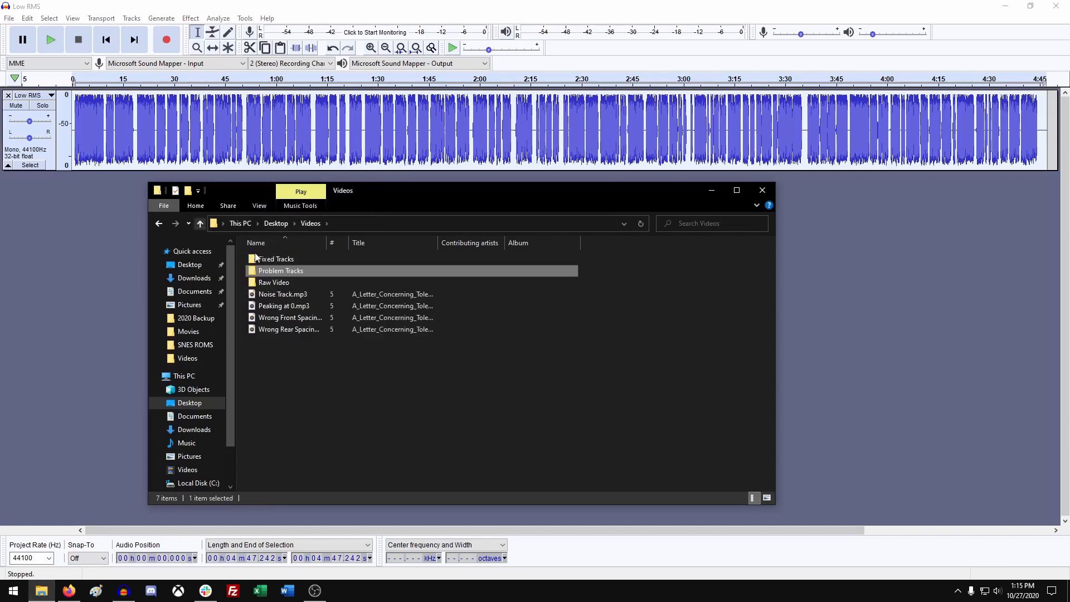
pyautogui.click(266, 262)
pyautogui.doubleClick(266, 261)
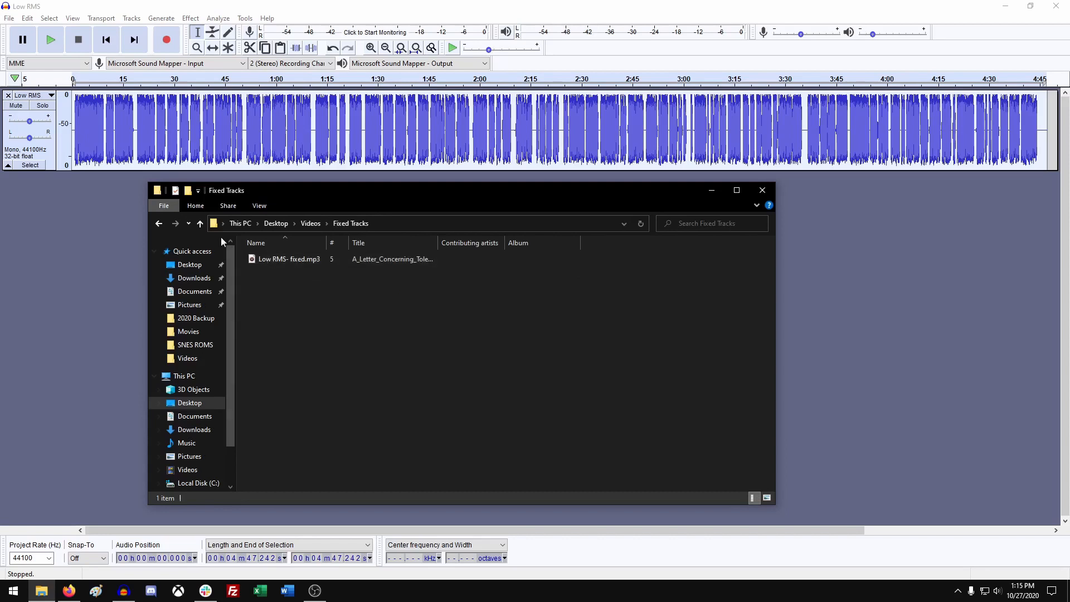
# Import the original Low RMS.mp3 from the Problem Tracks folder into the project.
pyautogui.click(200, 224)
pyautogui.doubleClick(273, 270)
pyautogui.moveTo(270, 259); pyautogui.dragTo(110, 303)
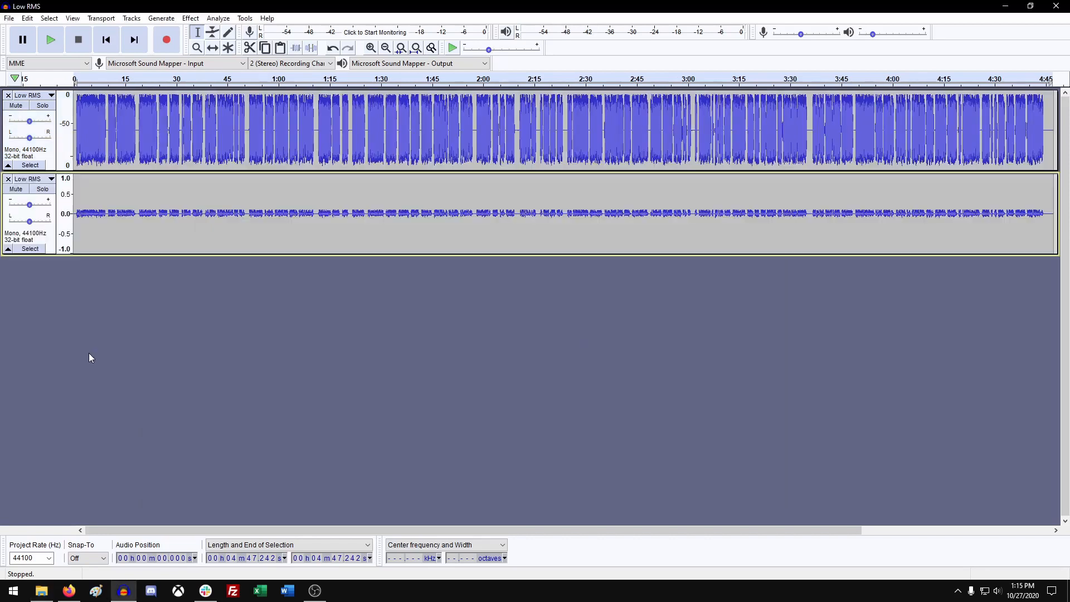
# Solo the imported track and switch it to Waveform (dB) view.
pyautogui.click(44, 189)
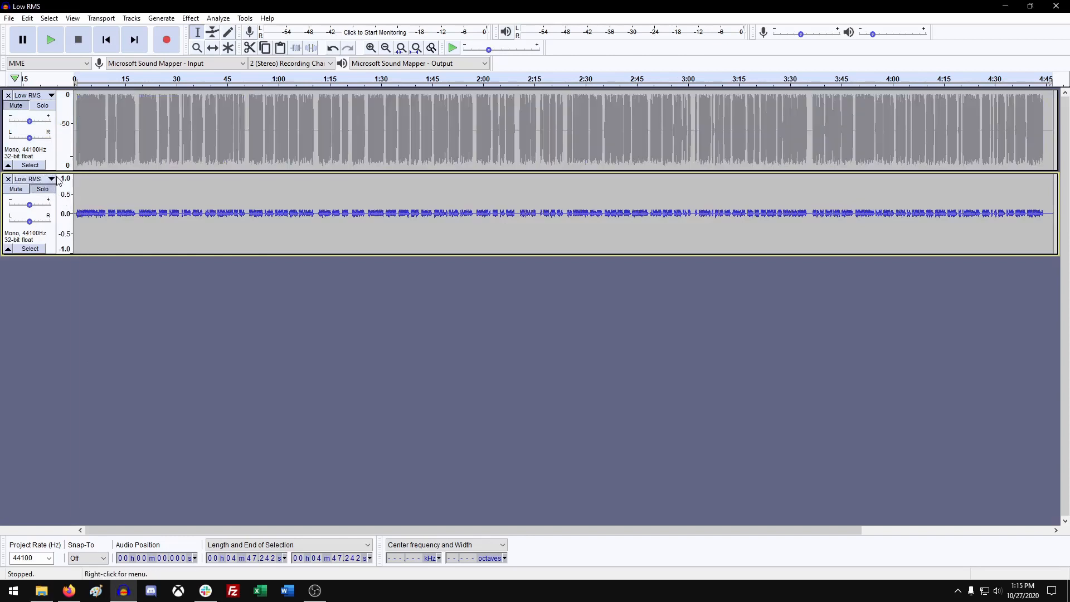
pyautogui.click(34, 179)
pyautogui.click(58, 275)
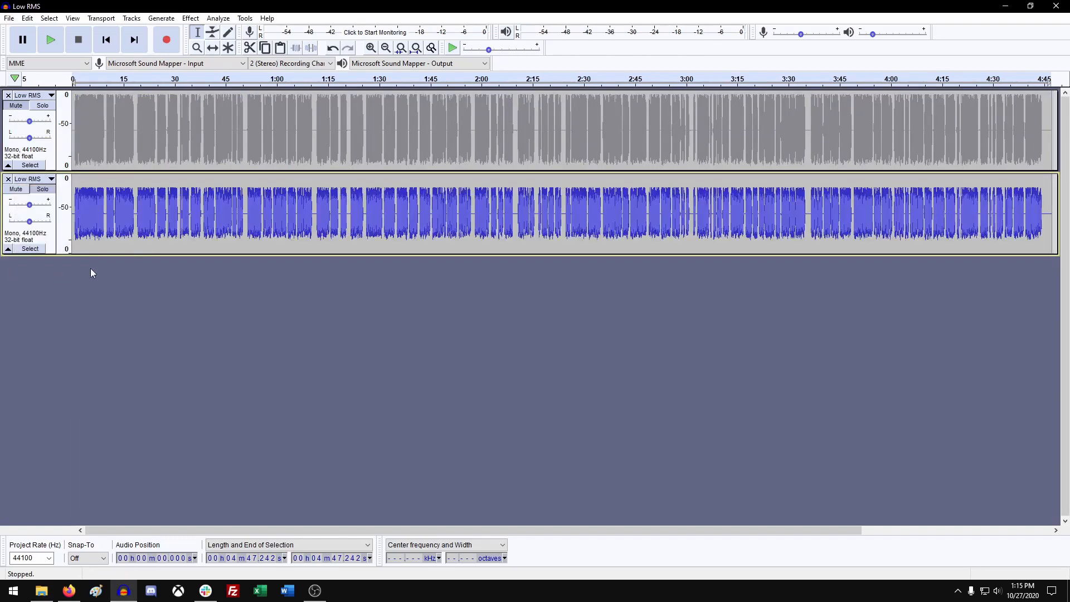